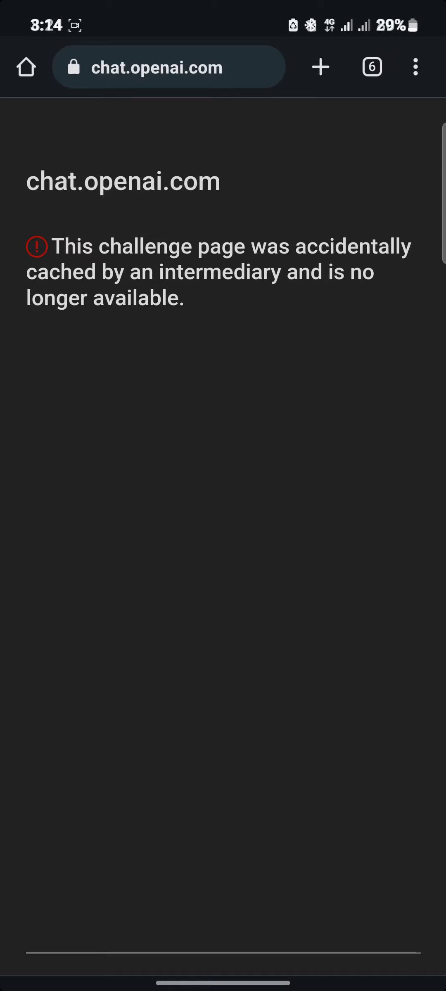
- Leave the screenshot viewer for Samsung Settings via Recents and return to the main settings list
click(25, 305)
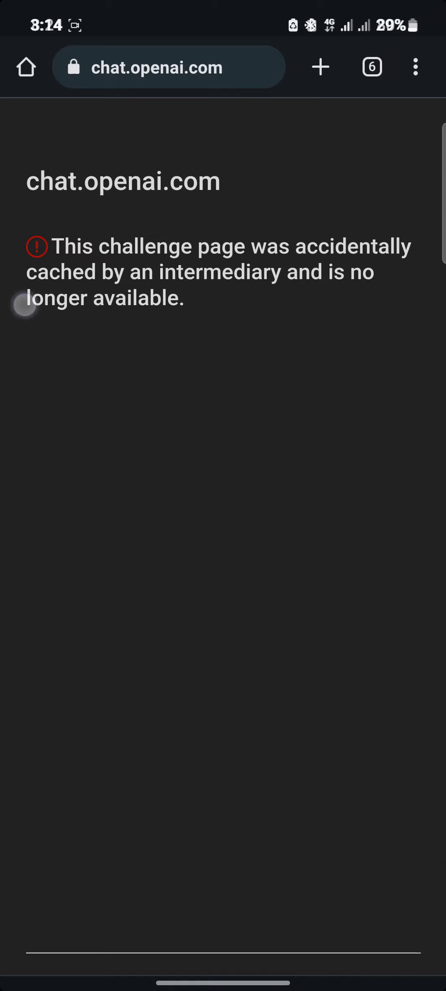
click(346, 528)
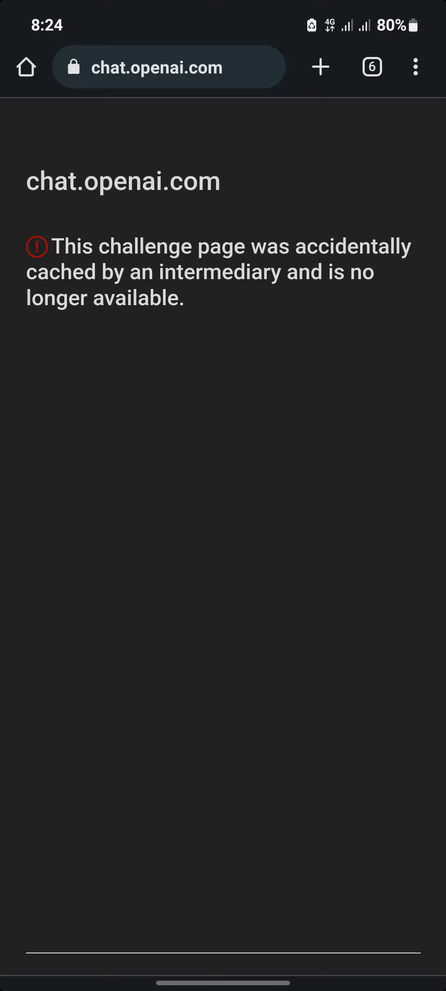
drag(248, 981, 247, 852)
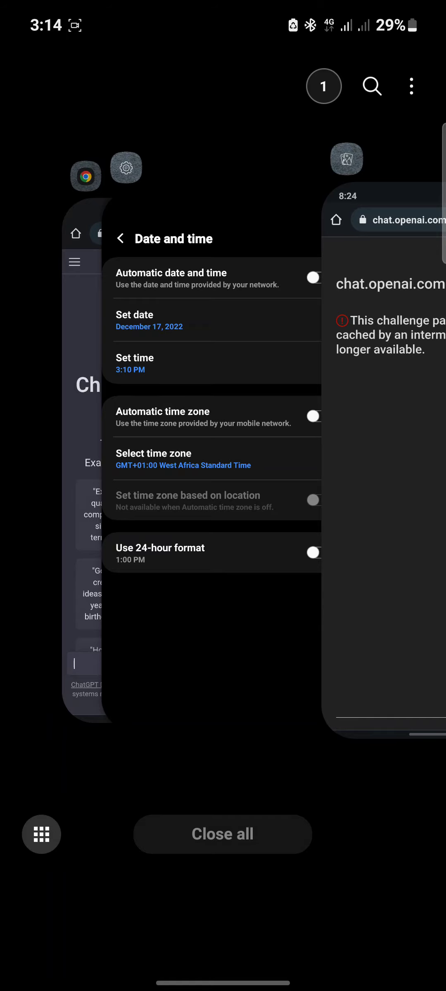
click(243, 429)
click(35, 89)
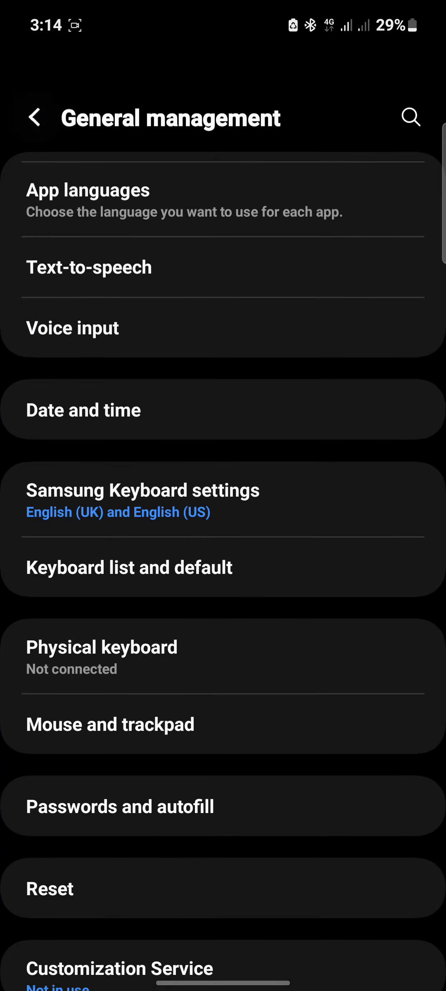
click(34, 118)
drag(258, 632, 279, 449)
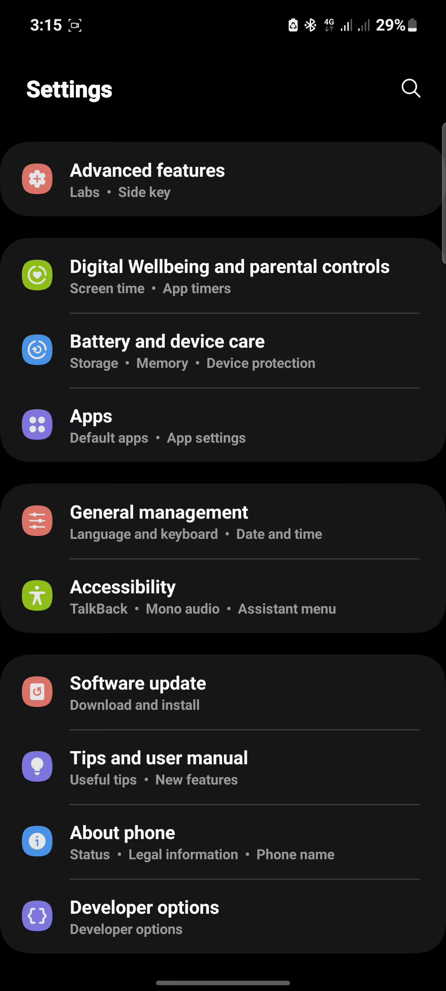
- Under General management > Date and time, enable Automatic time zone and Automatic date and time
click(214, 541)
click(159, 446)
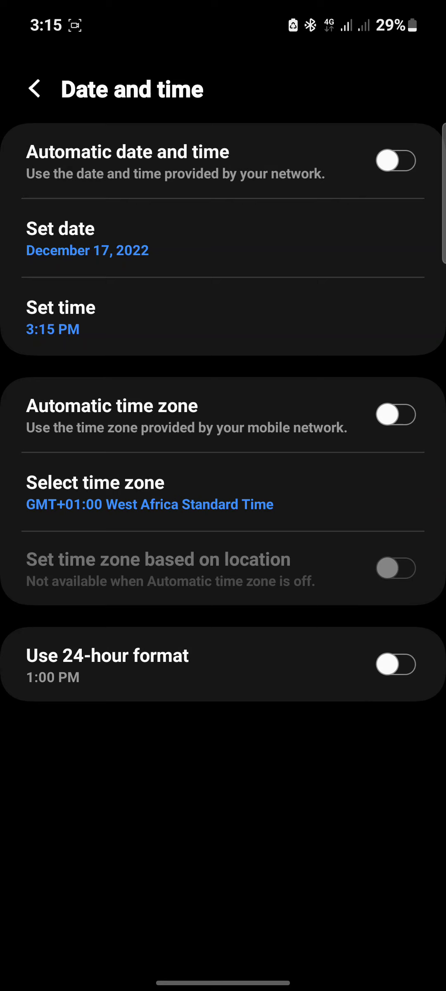
click(397, 414)
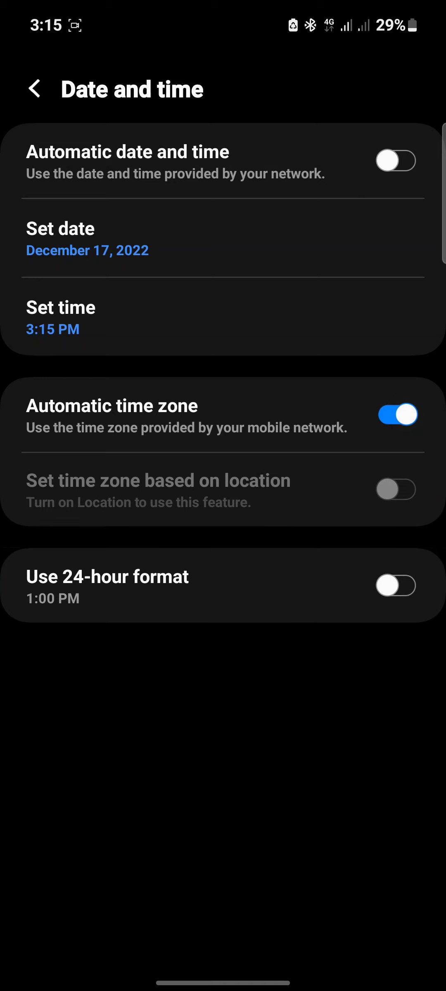
click(397, 161)
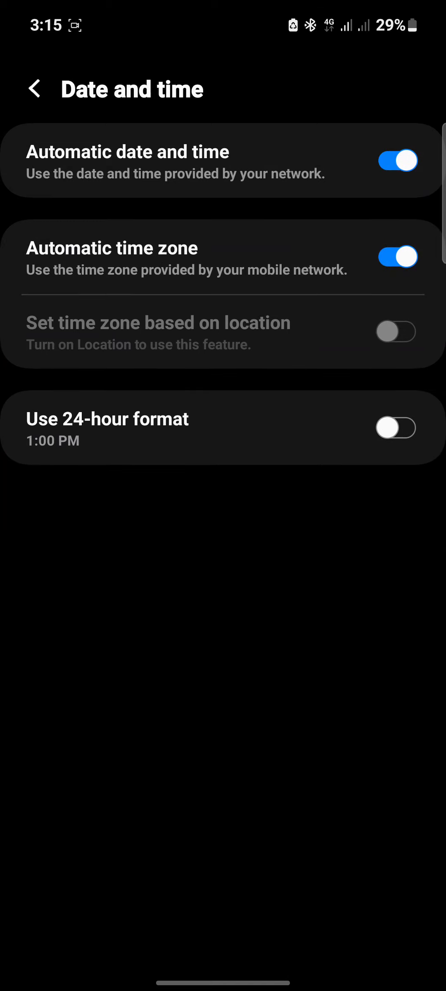
- Return to the Chrome tab at chat.openai.com/chat via Recents and pull down to reload it
drag(240, 956, 263, 840)
mouse_move(213, 956)
mouse_down()
mouse_move(229, 906)
mouse_move(233, 697)
mouse_up()
drag(116, 464, 310, 465)
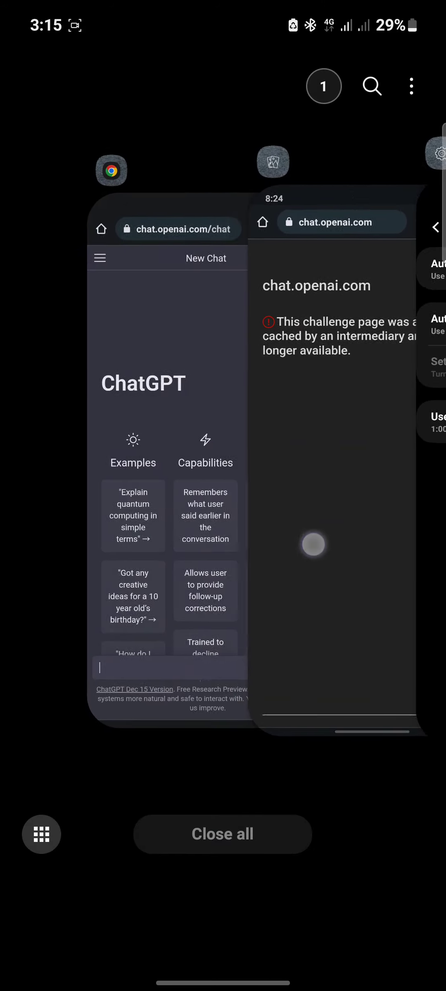
click(217, 542)
drag(240, 540, 218, 656)
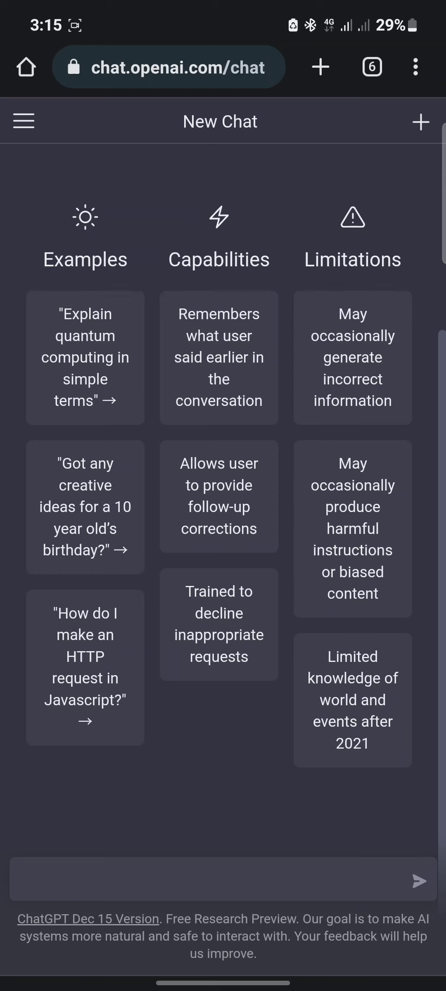
click(416, 67)
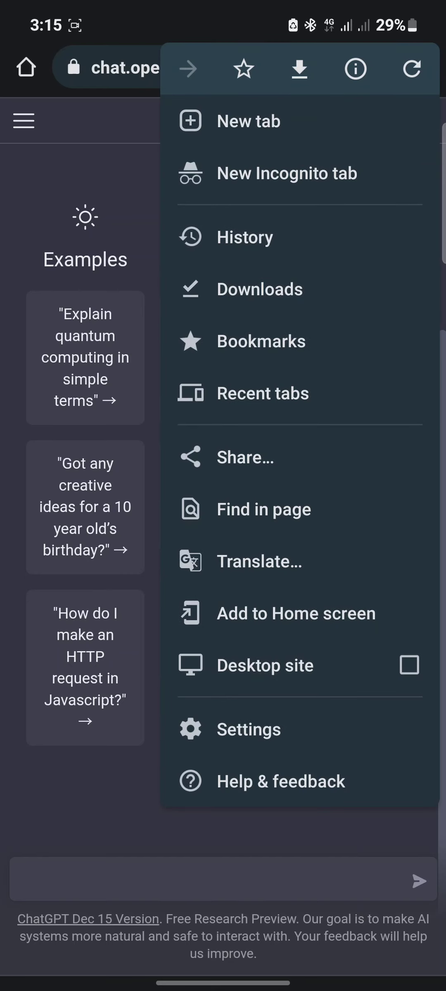
click(247, 730)
drag(198, 708, 252, 539)
click(155, 761)
click(109, 126)
click(375, 67)
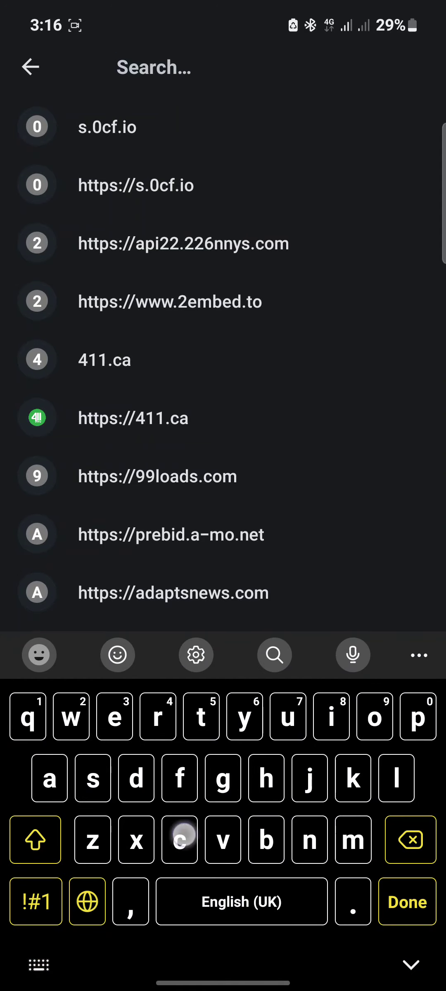
click(179, 840)
text(chat)
click(266, 777)
click(49, 778)
click(201, 718)
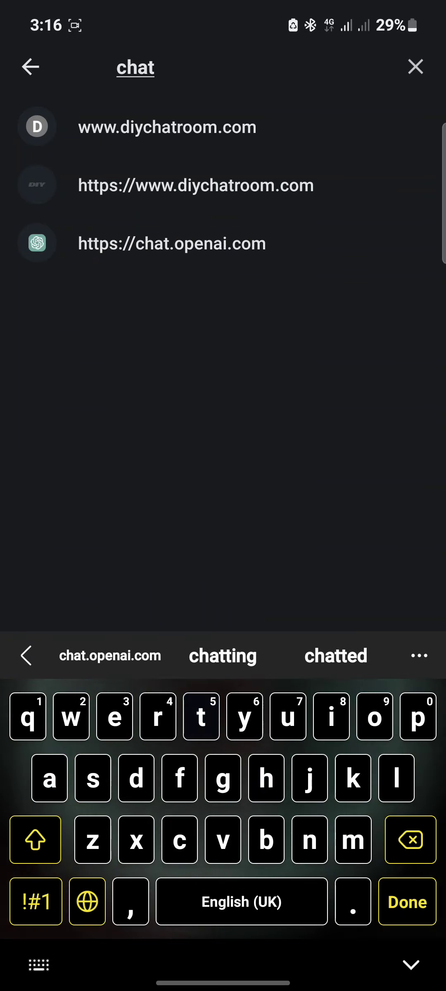
click(204, 243)
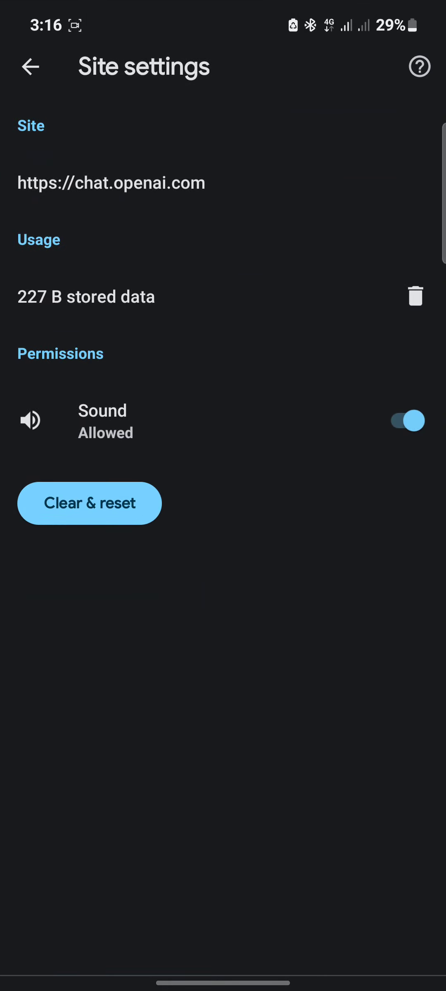
click(30, 65)
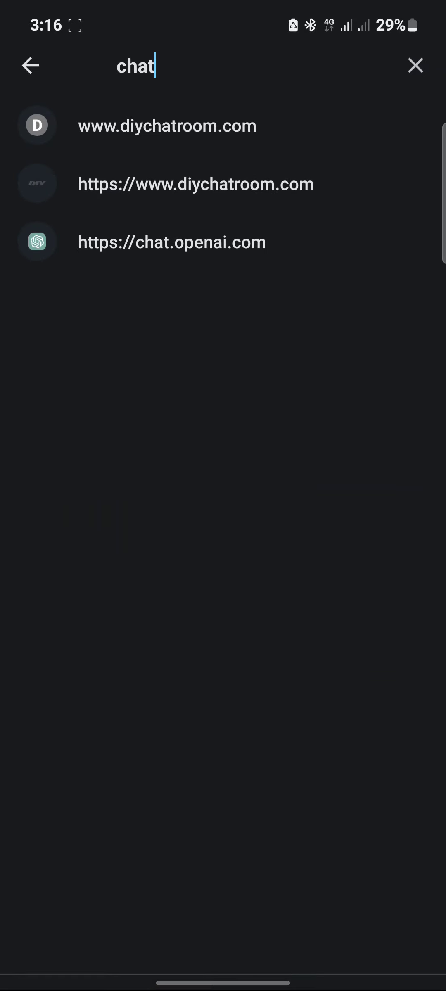
click(30, 67)
click(29, 67)
click(29, 67)
click(29, 66)
click(416, 68)
click(77, 465)
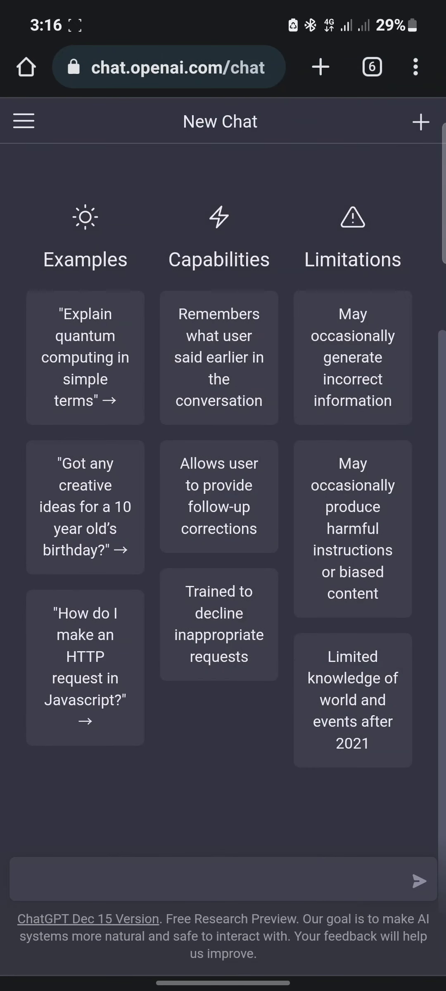
click(216, 608)
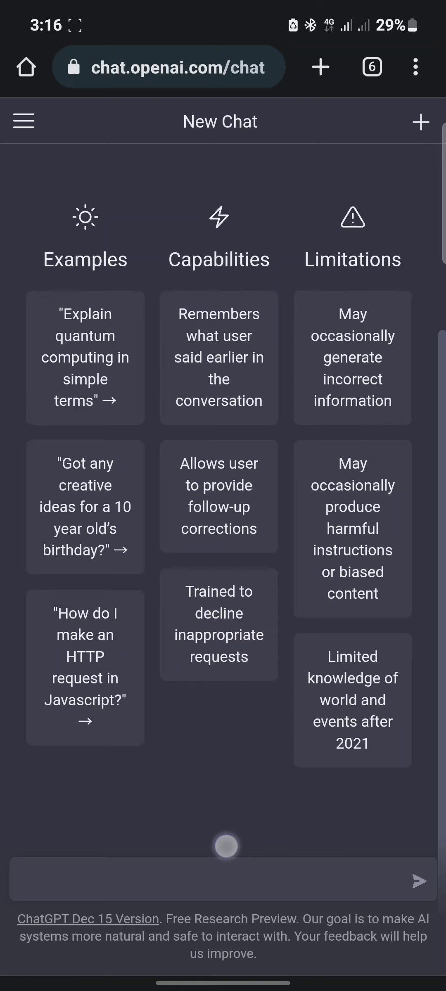
- Bring up the chat.openai.com challenge-page error screenshot from the Recents switcher
drag(224, 979, 225, 852)
drag(116, 465, 348, 465)
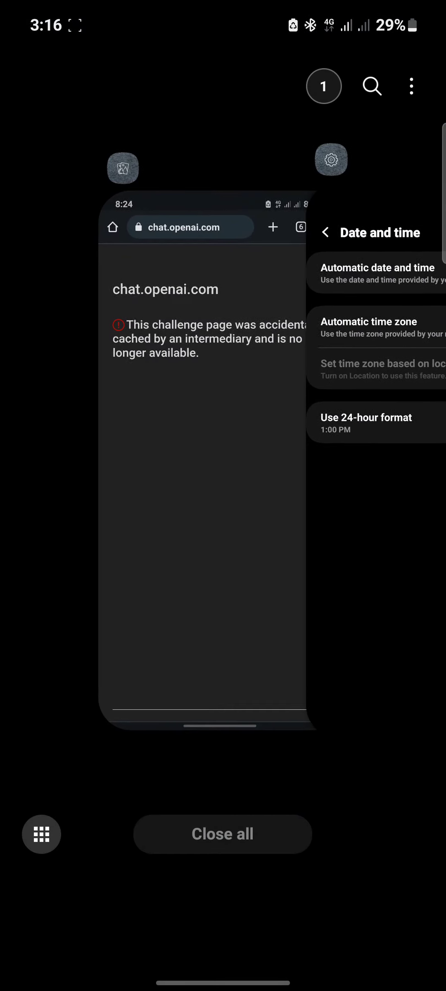
click(210, 465)
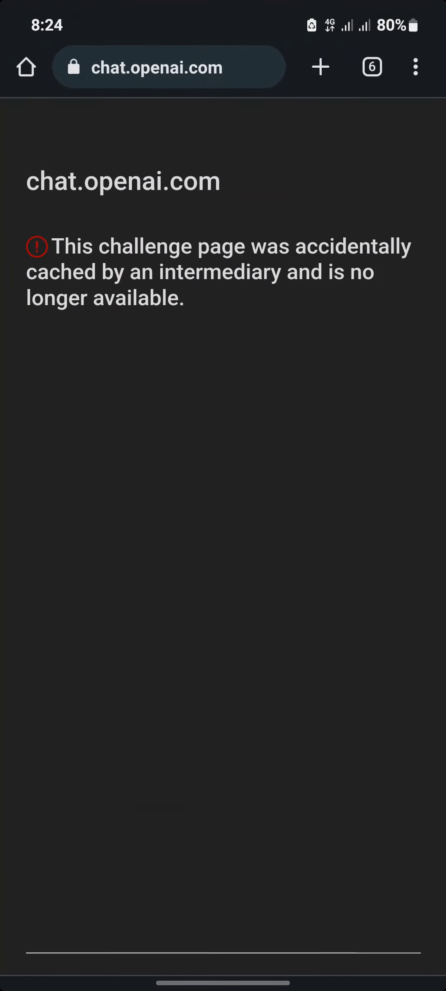